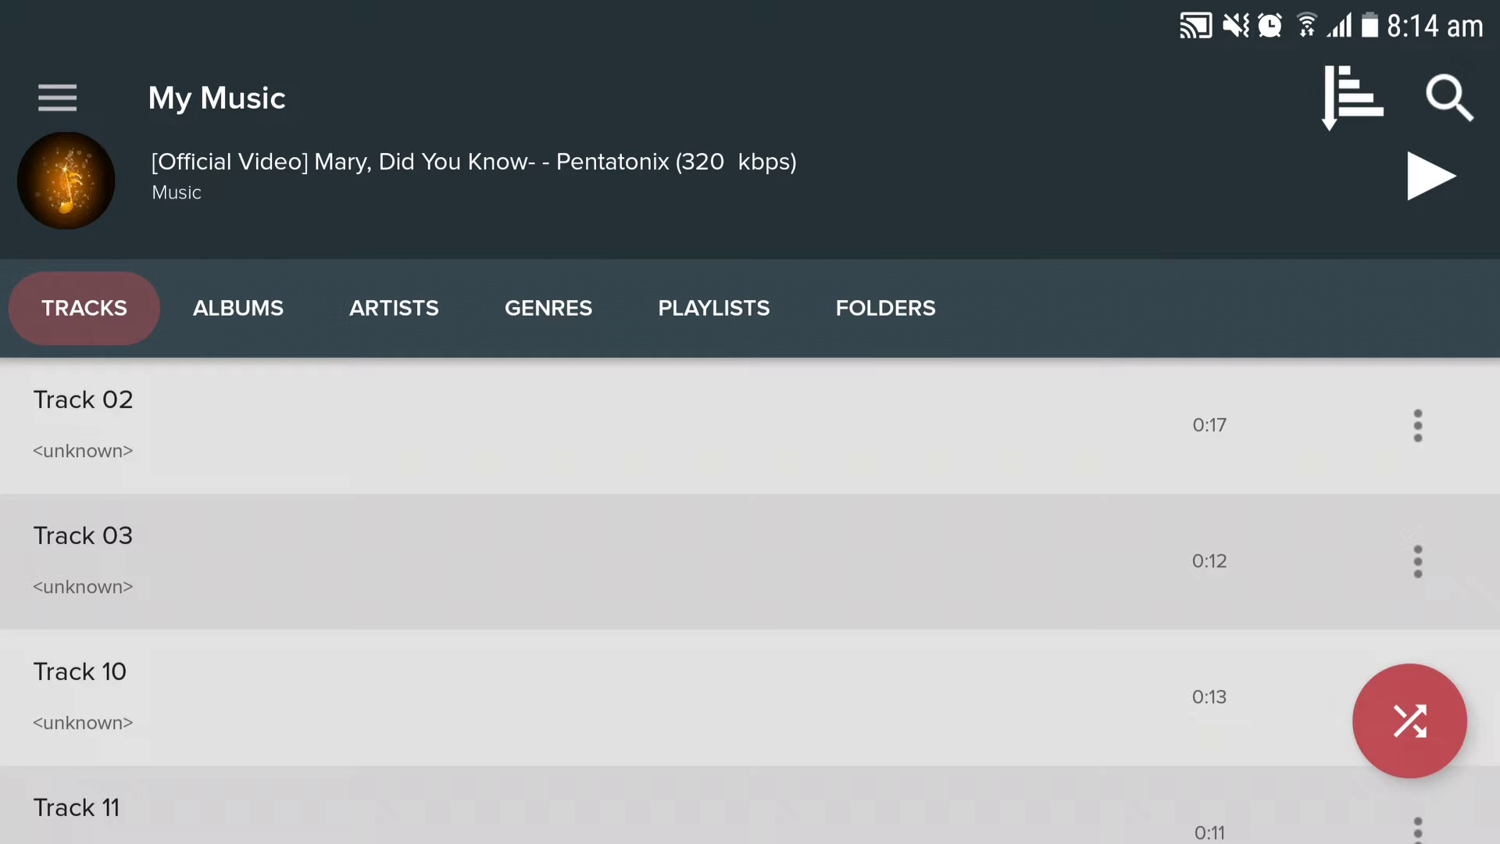
Step: Swipe through Albums and Artists to the Playlists tab, then show the navigation drawer
left_click_drag(528, 617, 176, 616)
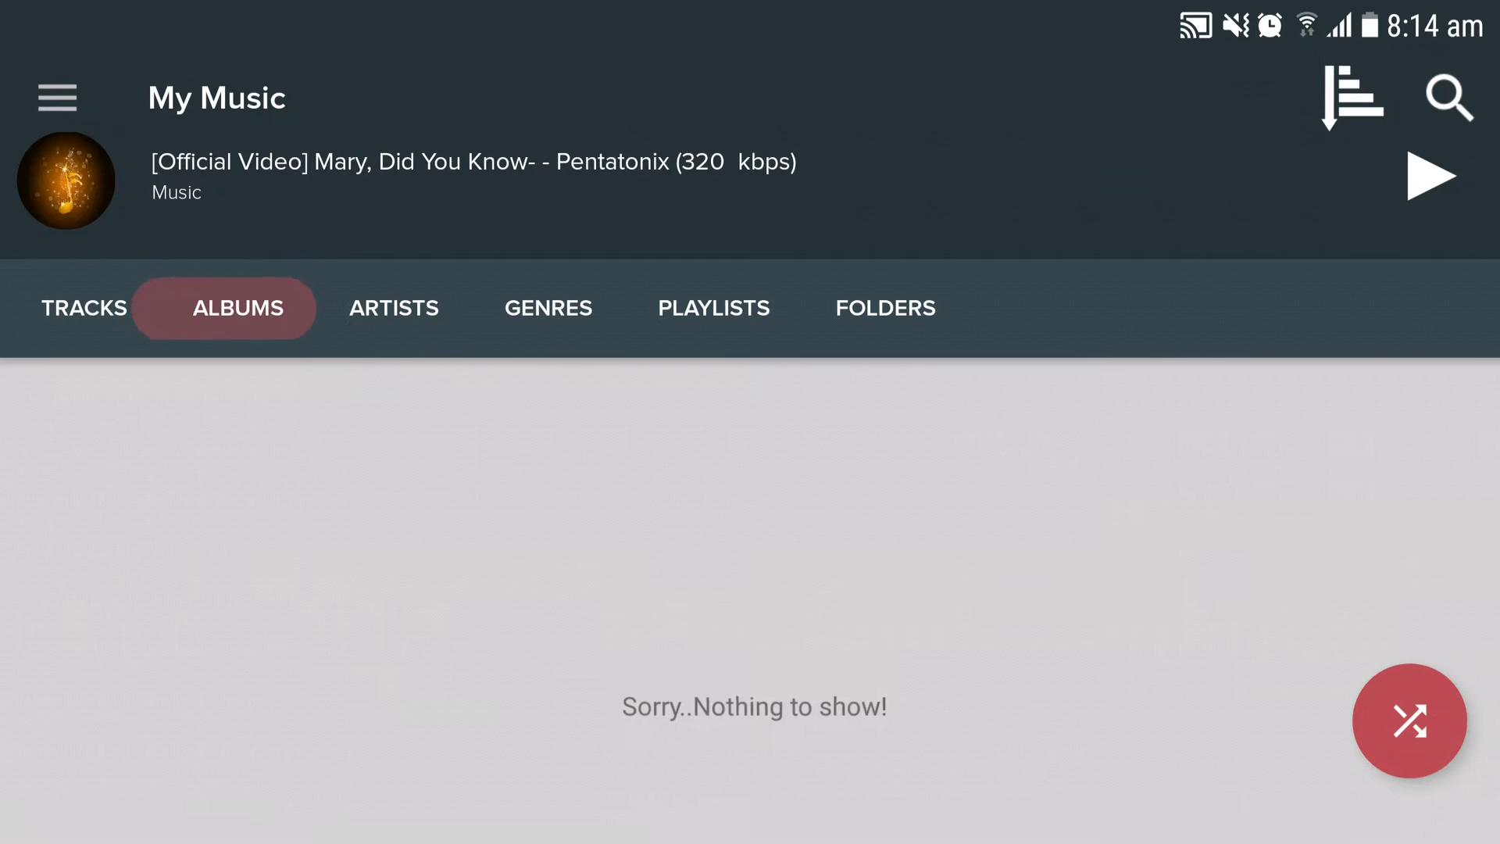
left_click_drag(260, 594, 23, 595)
left_click_drag(1056, 587, 351, 587)
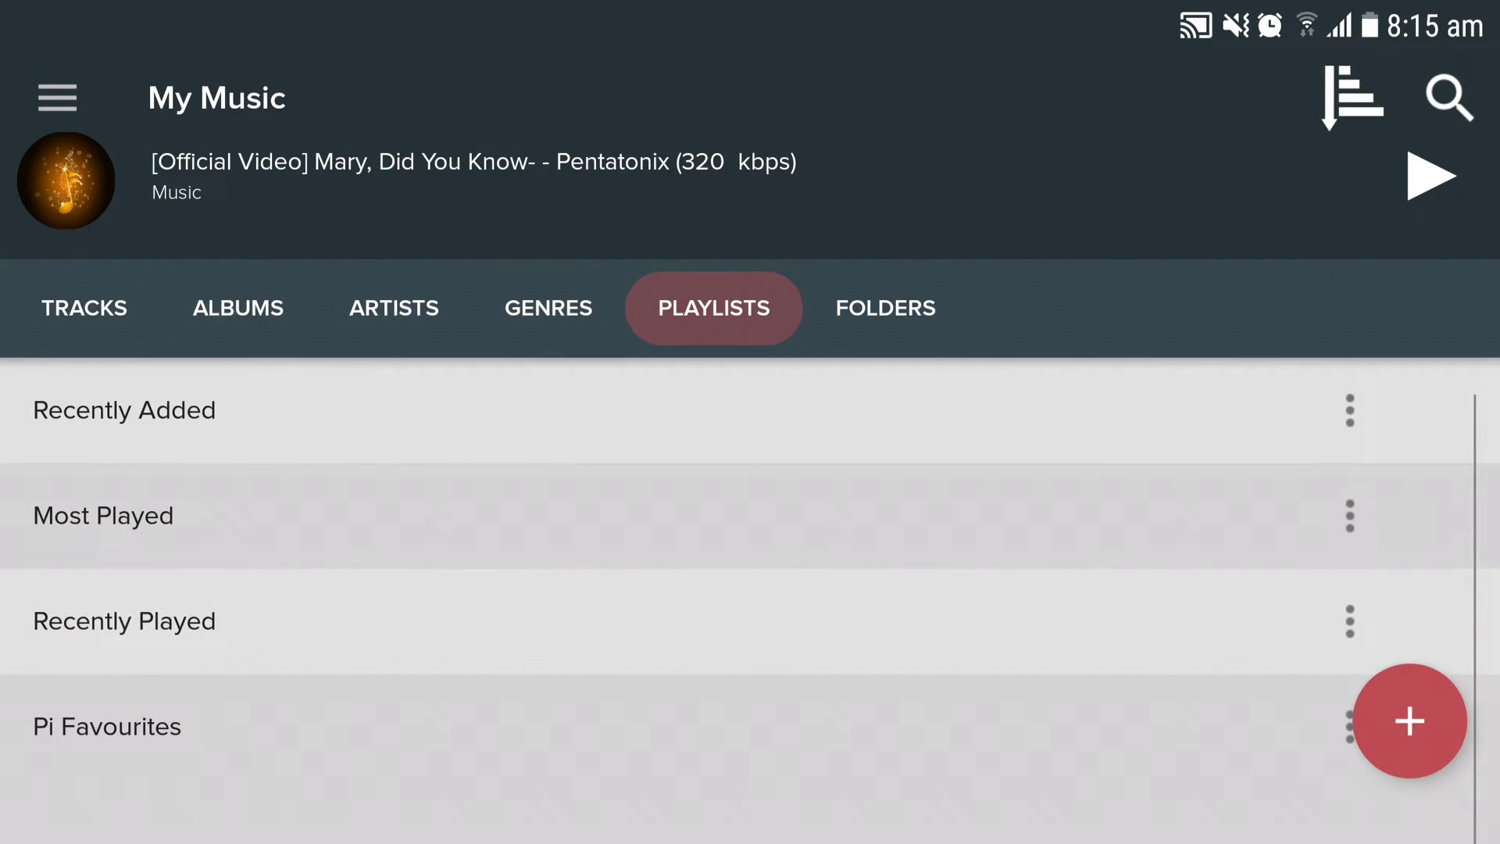
left_click(57, 98)
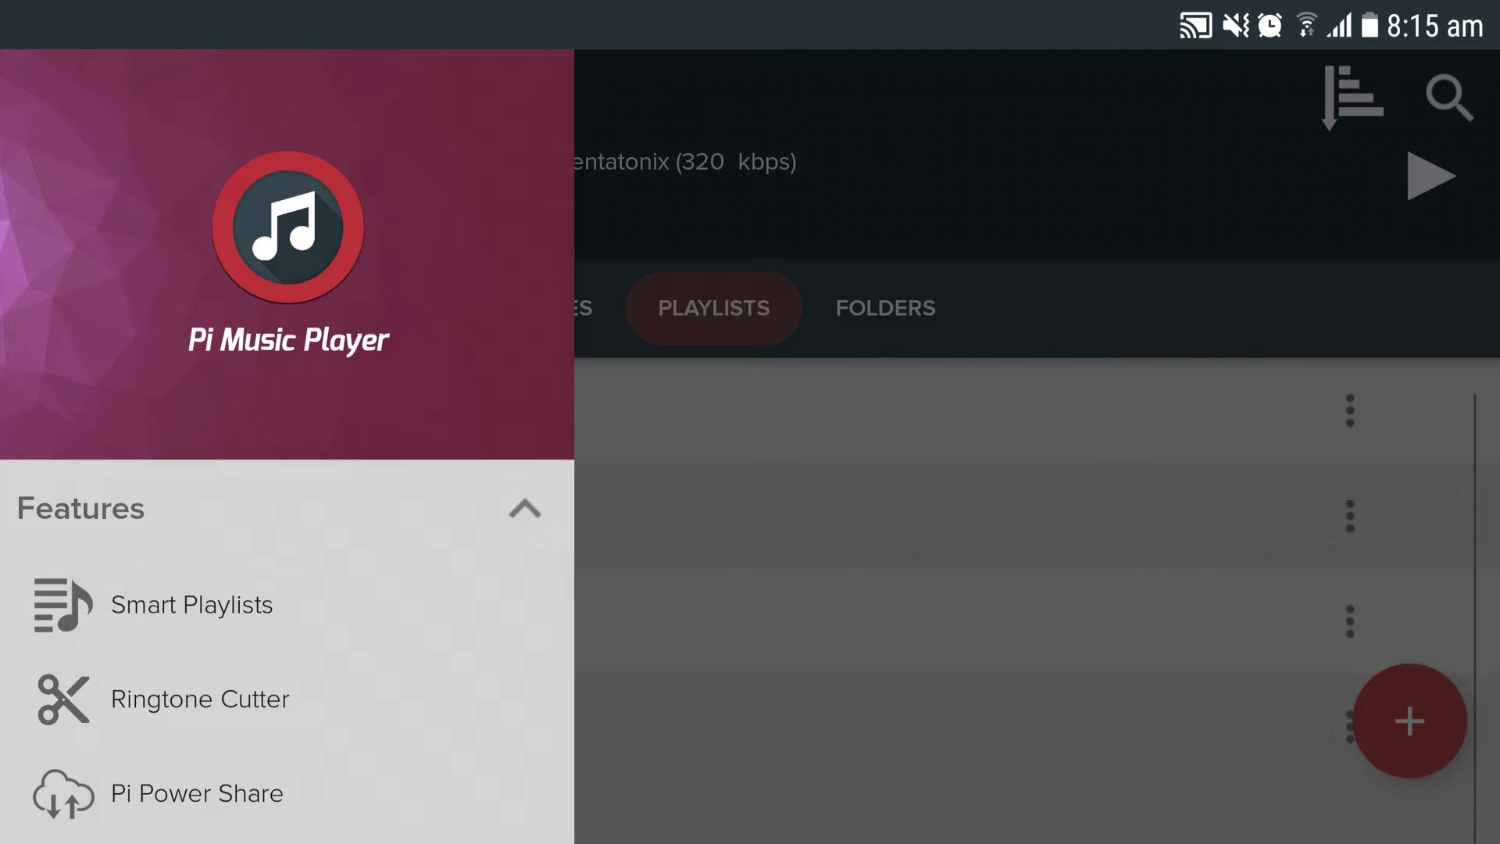
Step: Dismiss the navigation drawer with Back to return to the playlists list
key("Escape")
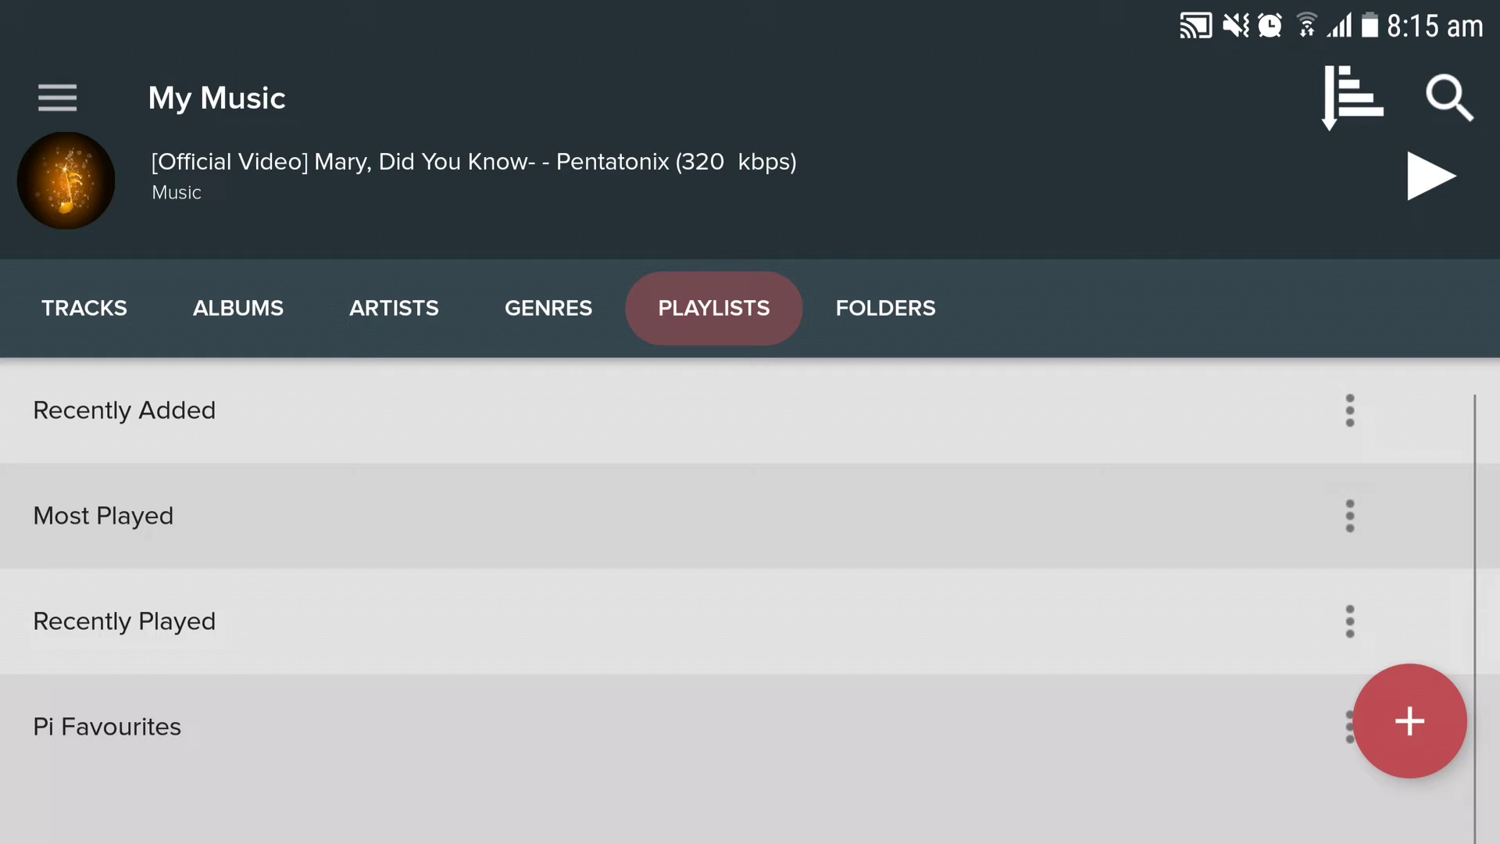
left_click(120, 409)
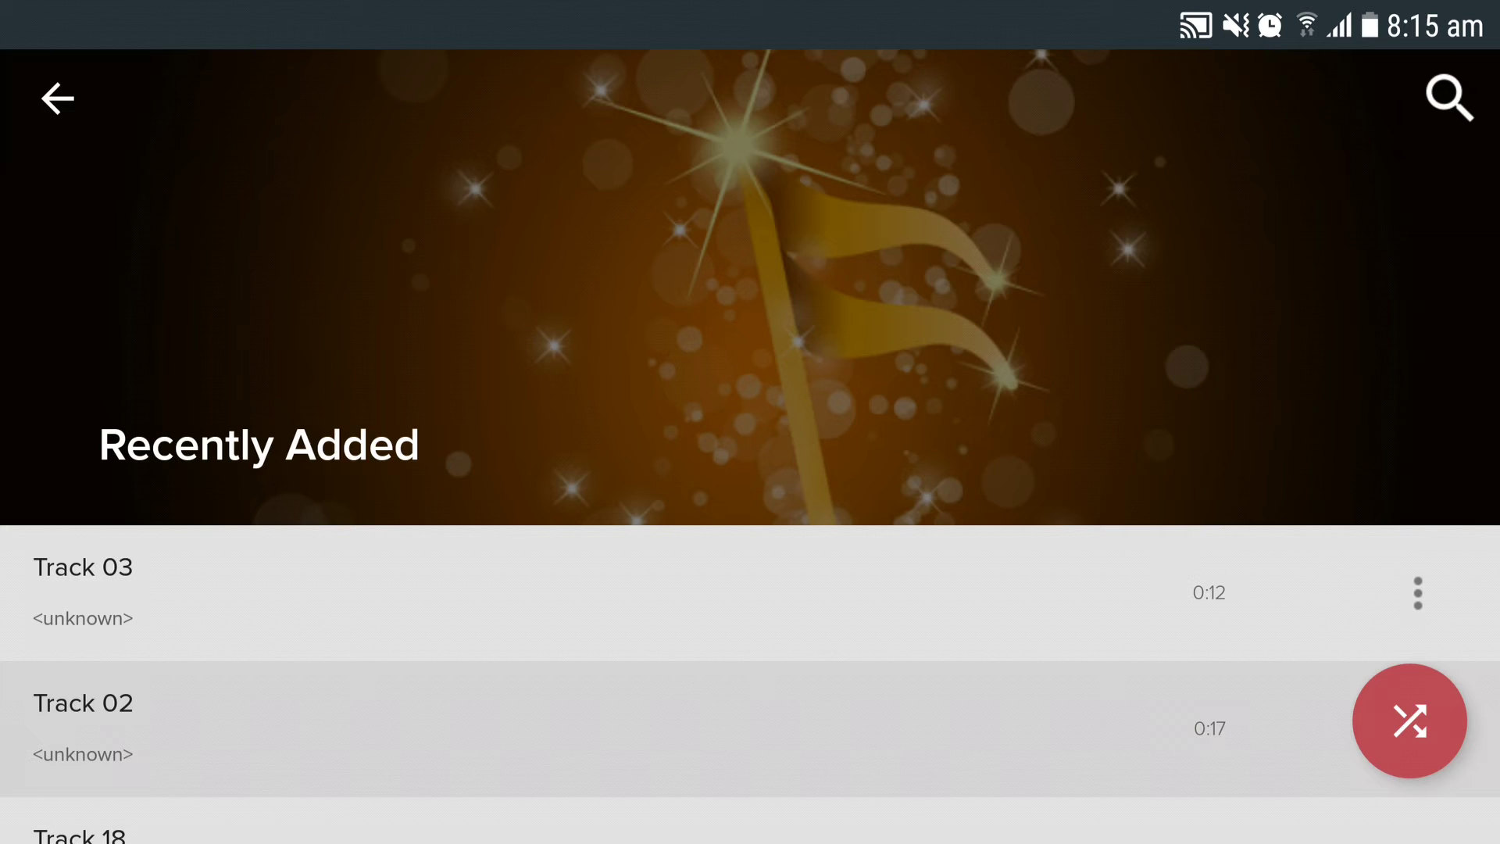
left_click(60, 100)
left_click(134, 504)
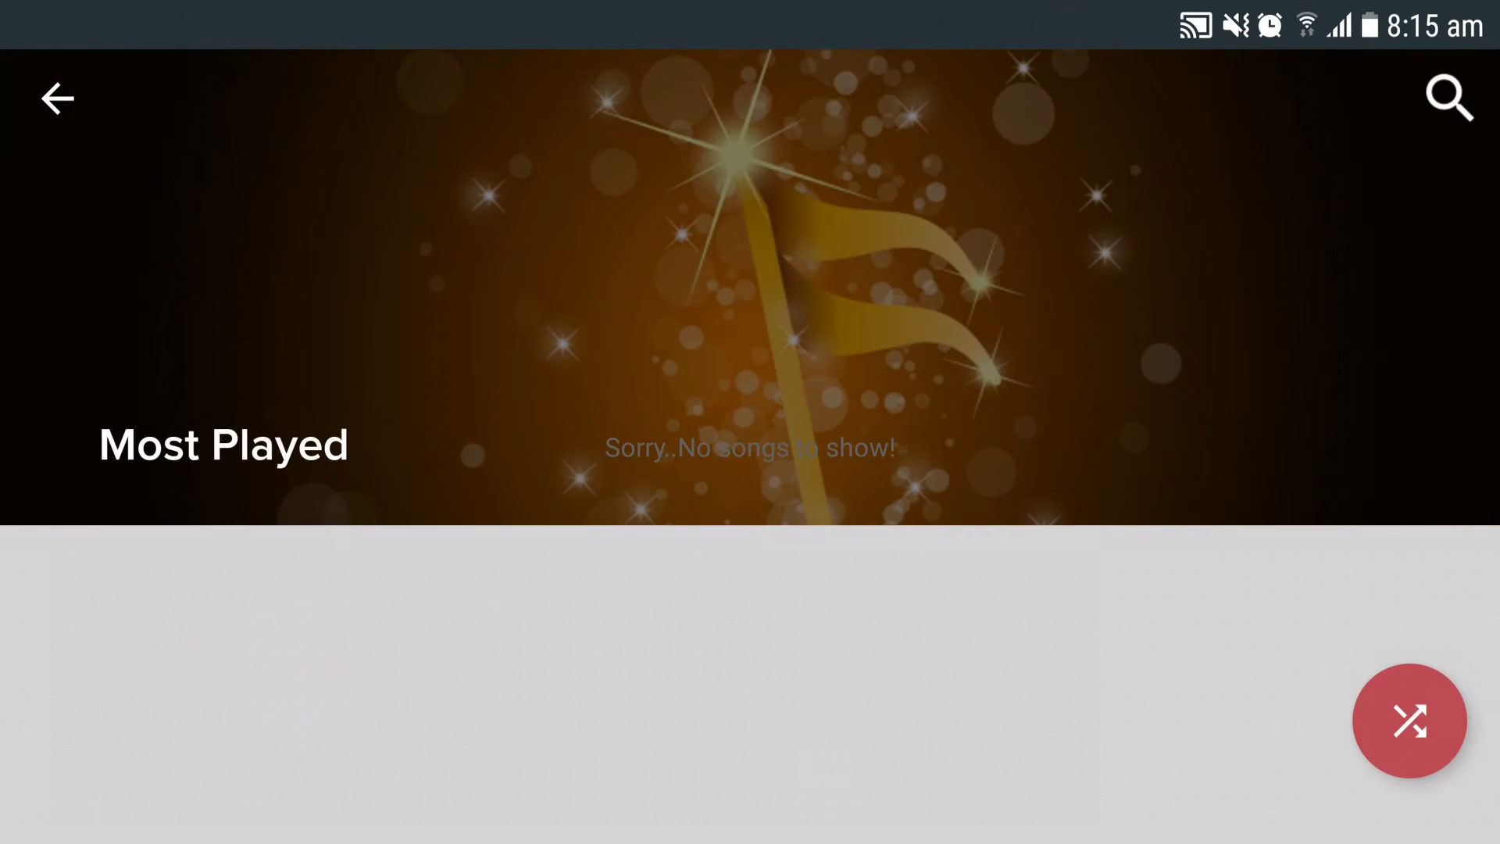
left_click(58, 99)
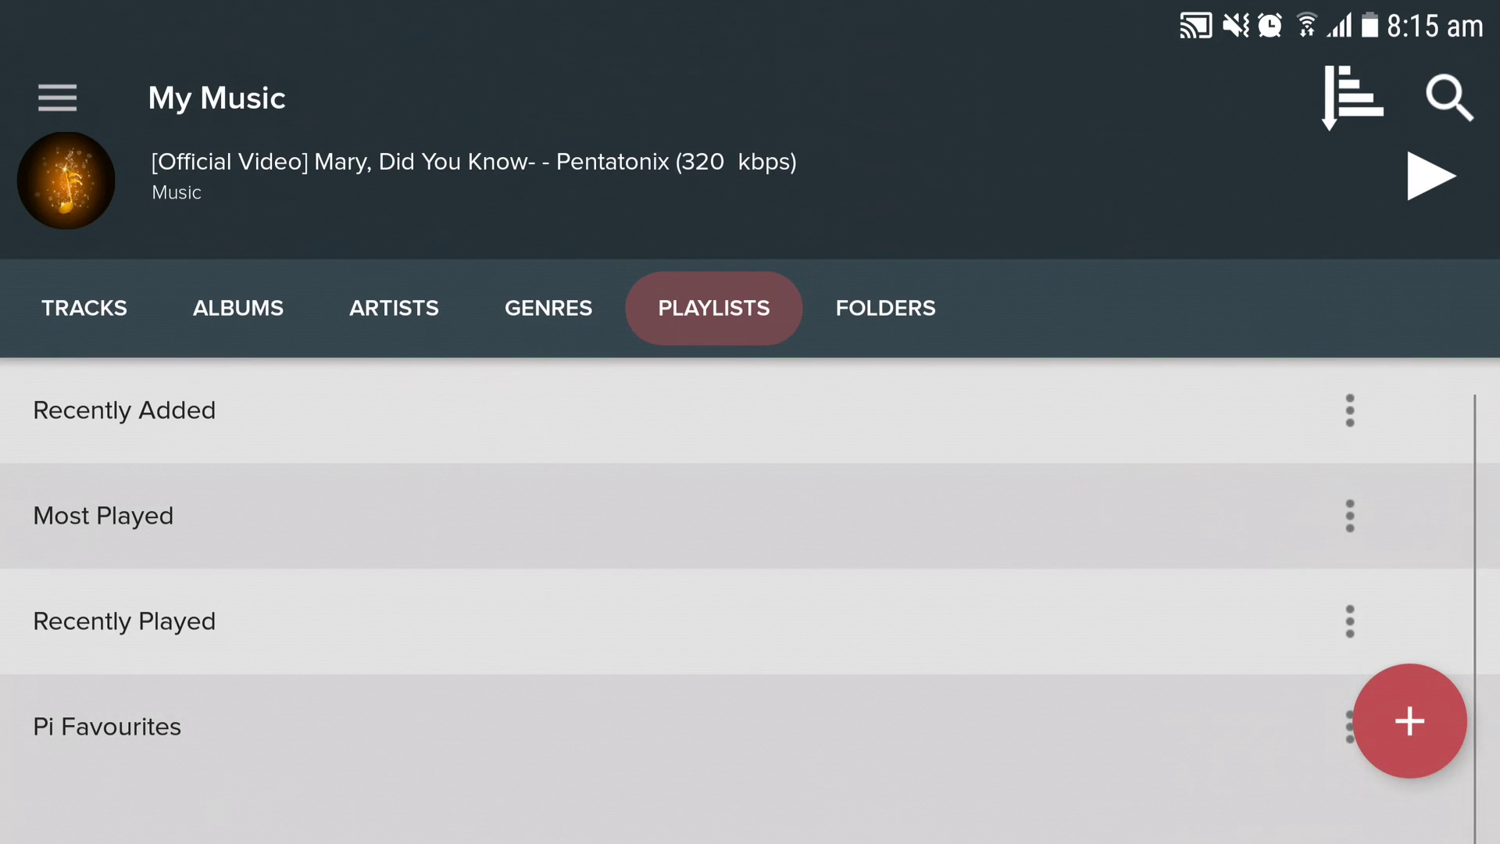
left_click(176, 627)
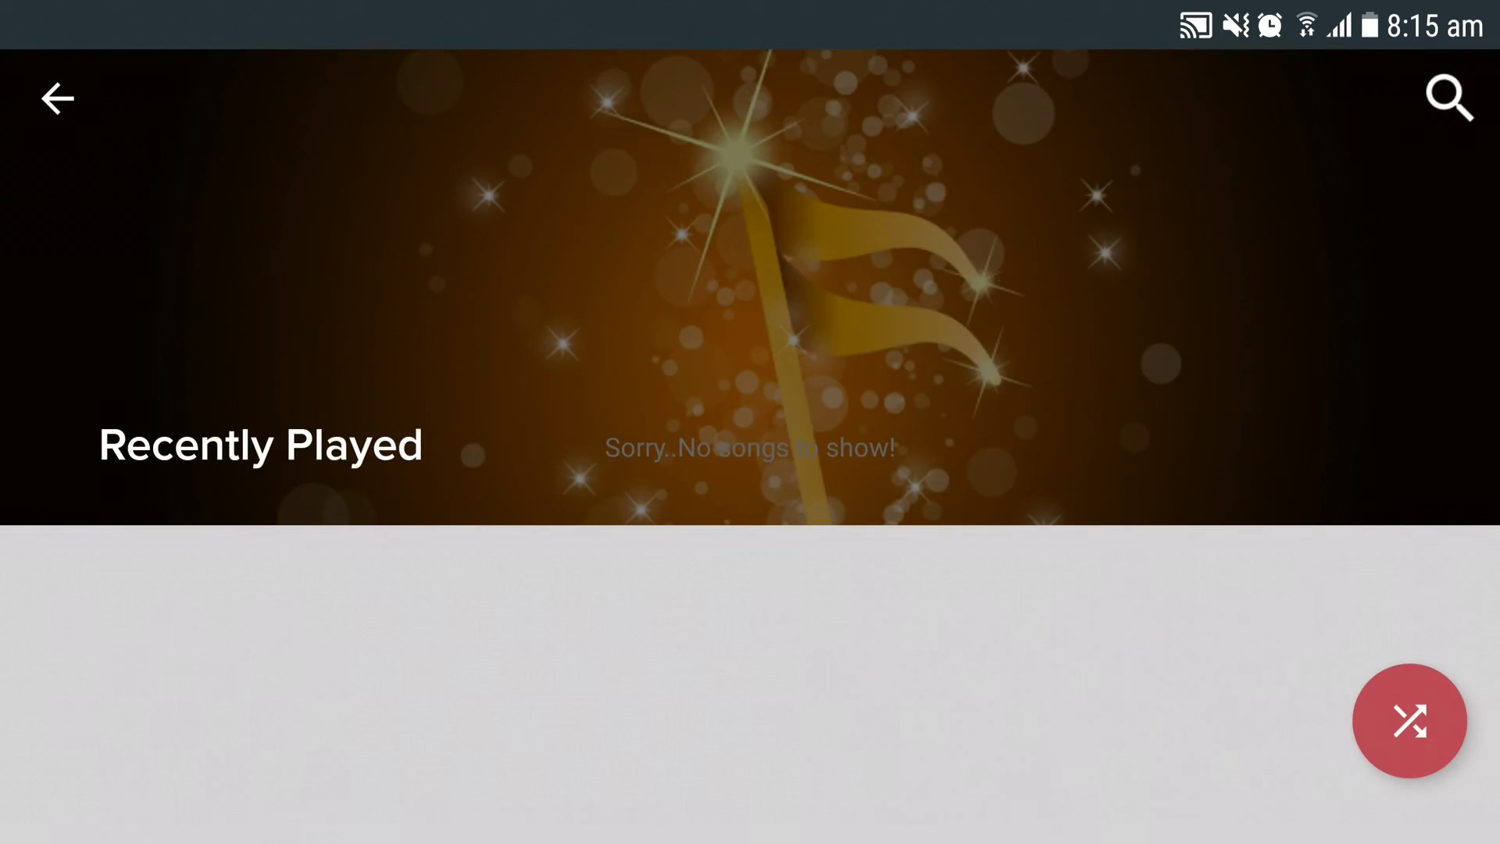
left_click(59, 100)
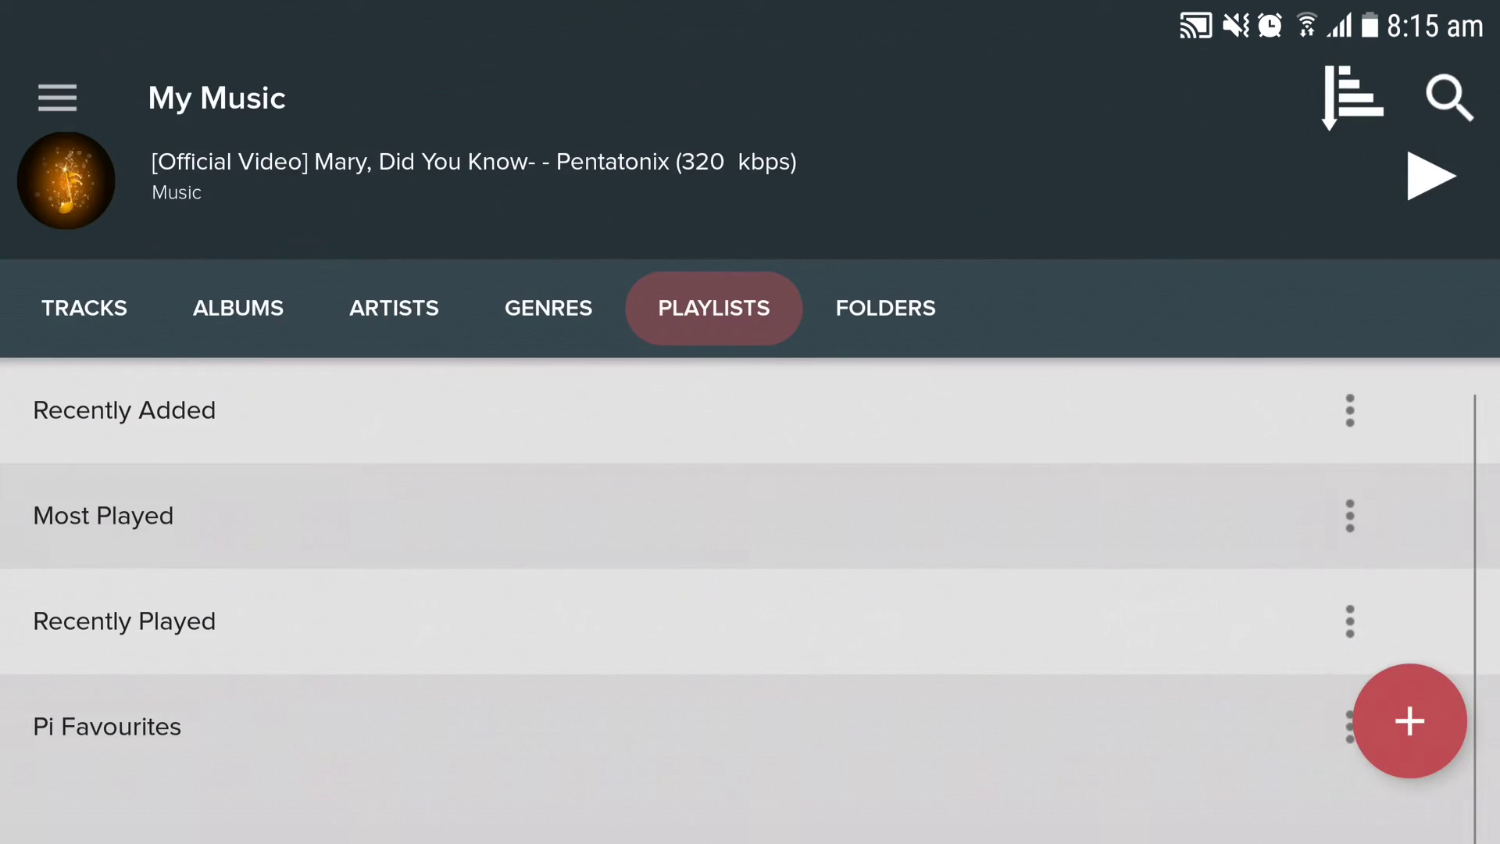
left_click(145, 733)
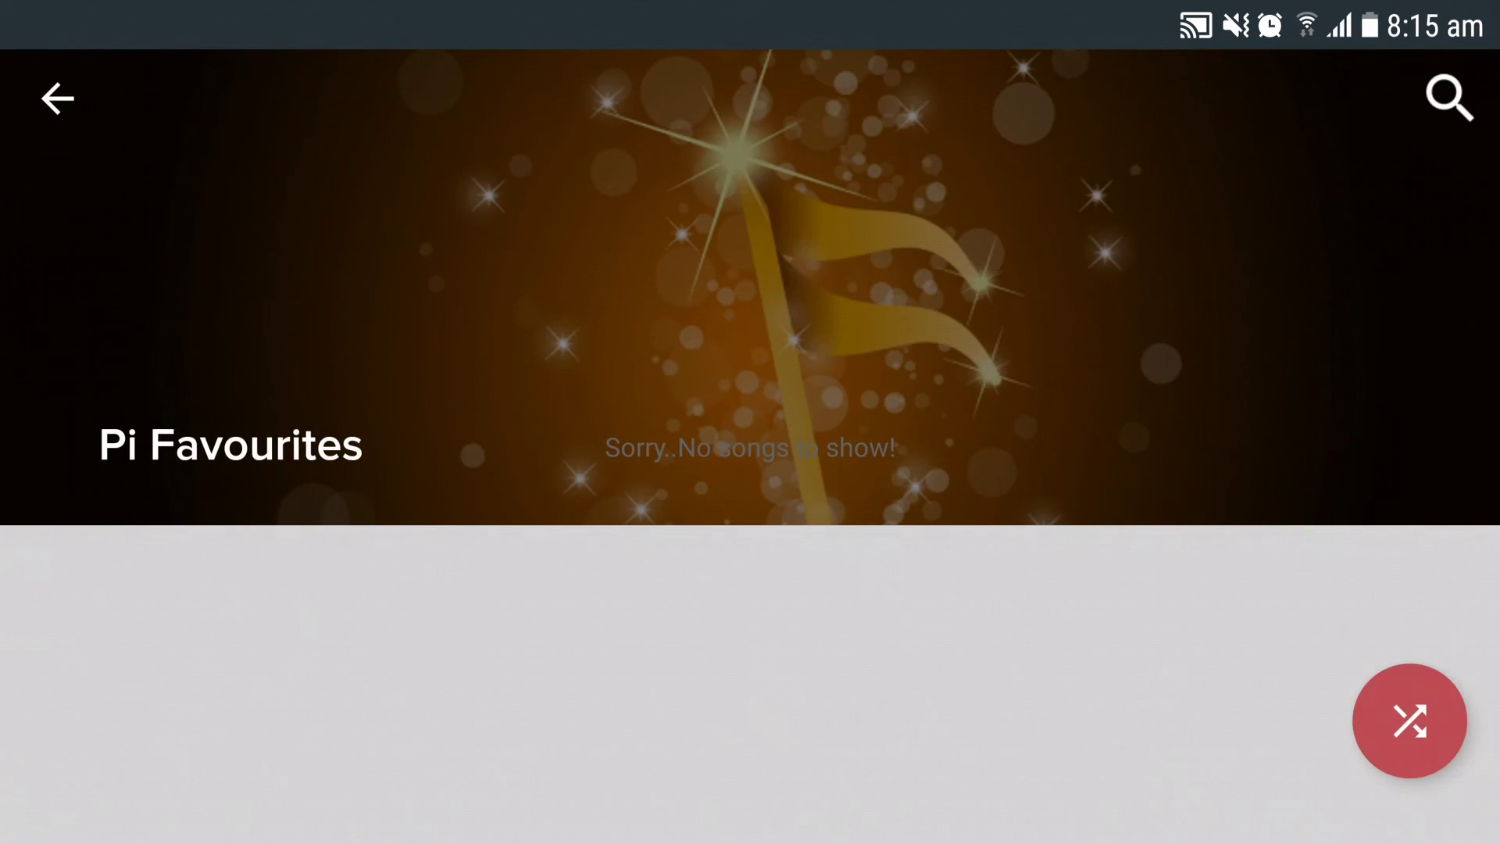
left_click(58, 99)
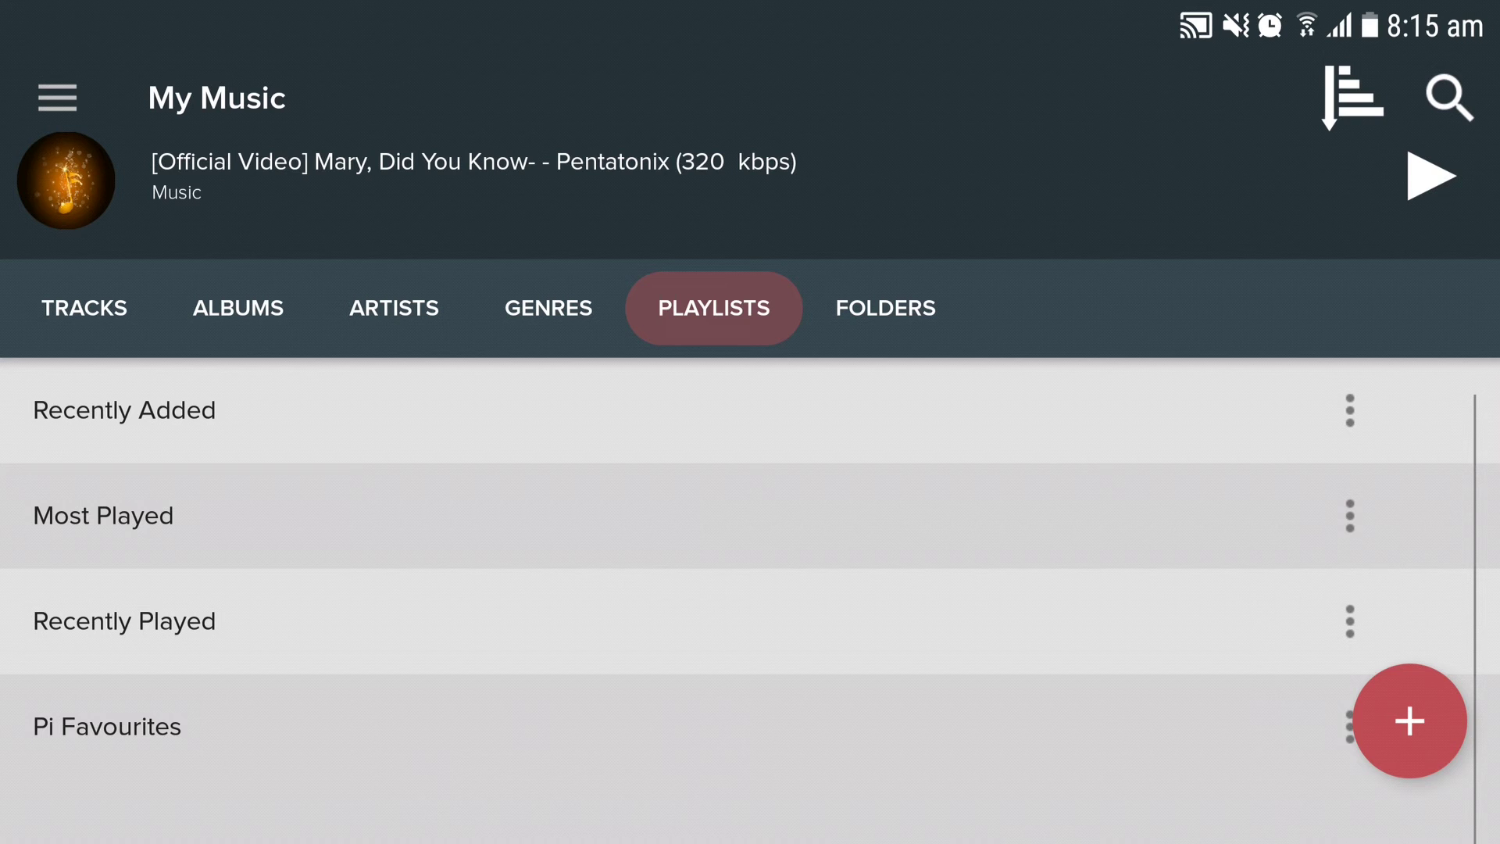
Step: Create a new playlist named 'tracks', confirm it, and enter the empty playlist
left_click(1410, 721)
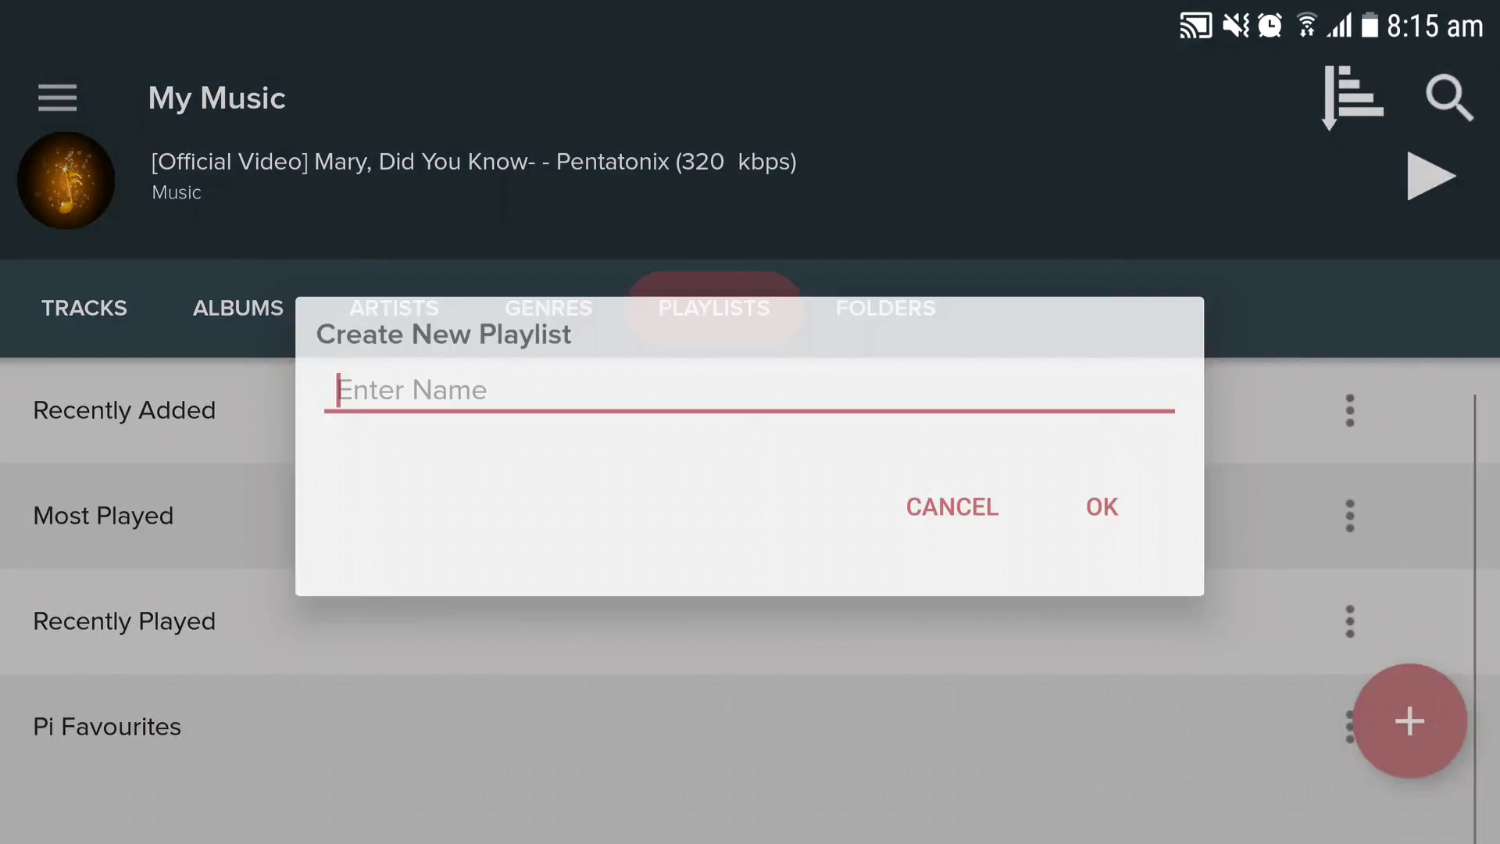
type("t")
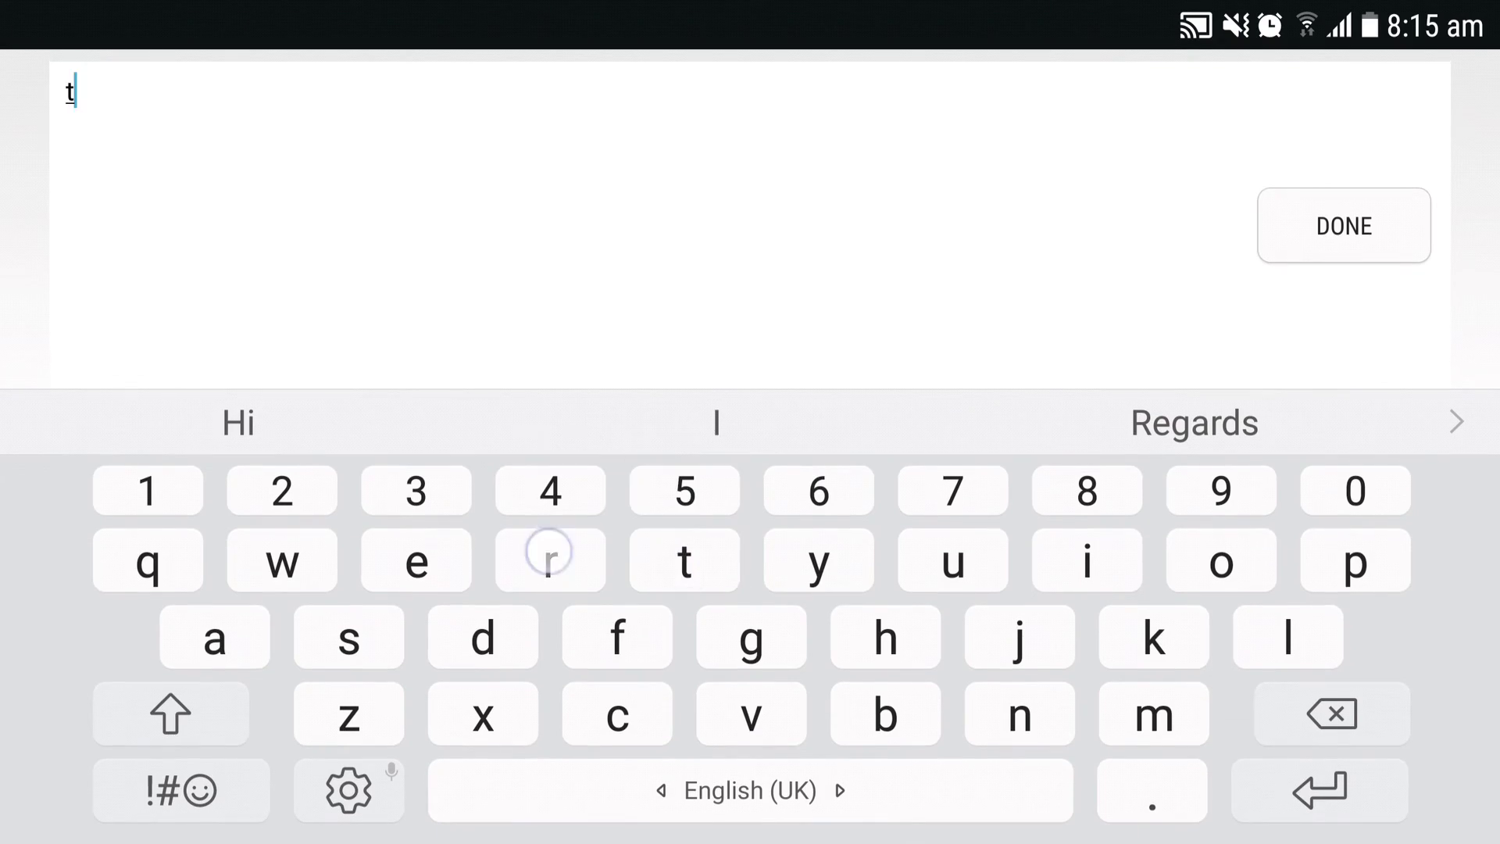
type("racks")
left_click(1344, 225)
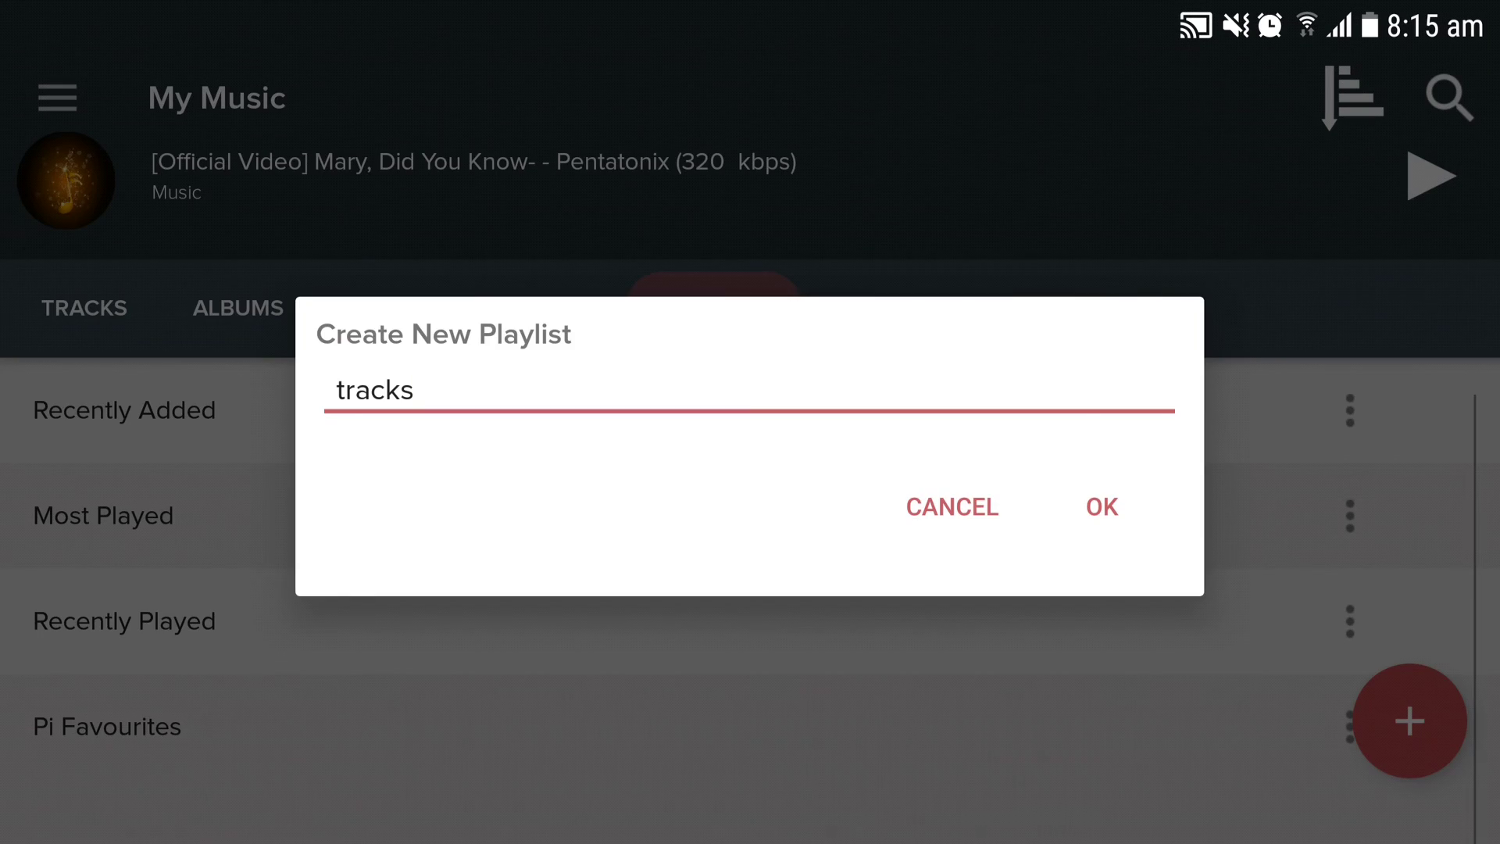
left_click(1105, 505)
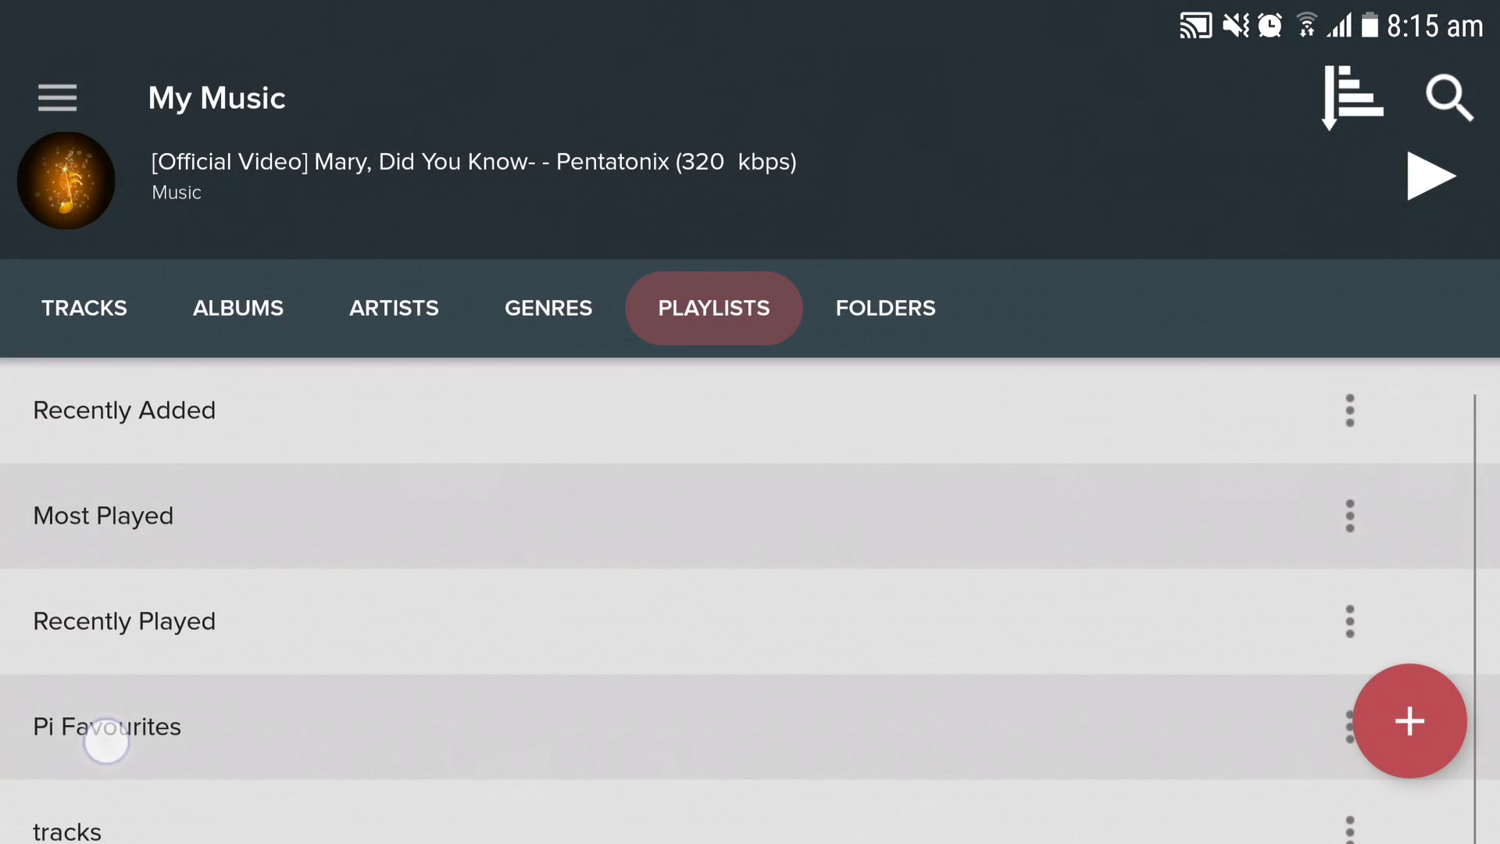
left_click_drag(106, 739, 29, 415)
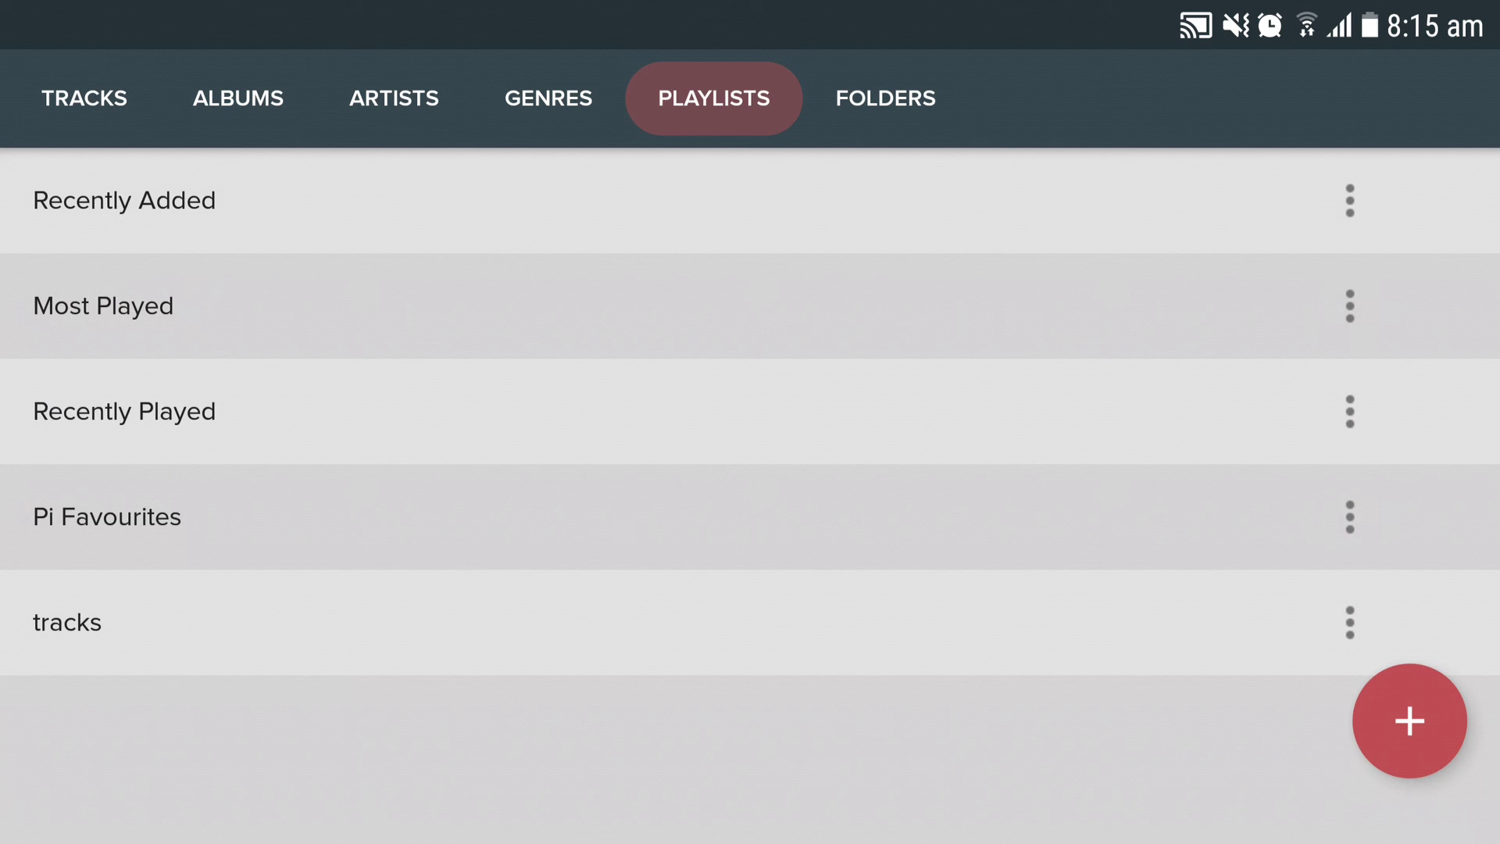
left_click(113, 633)
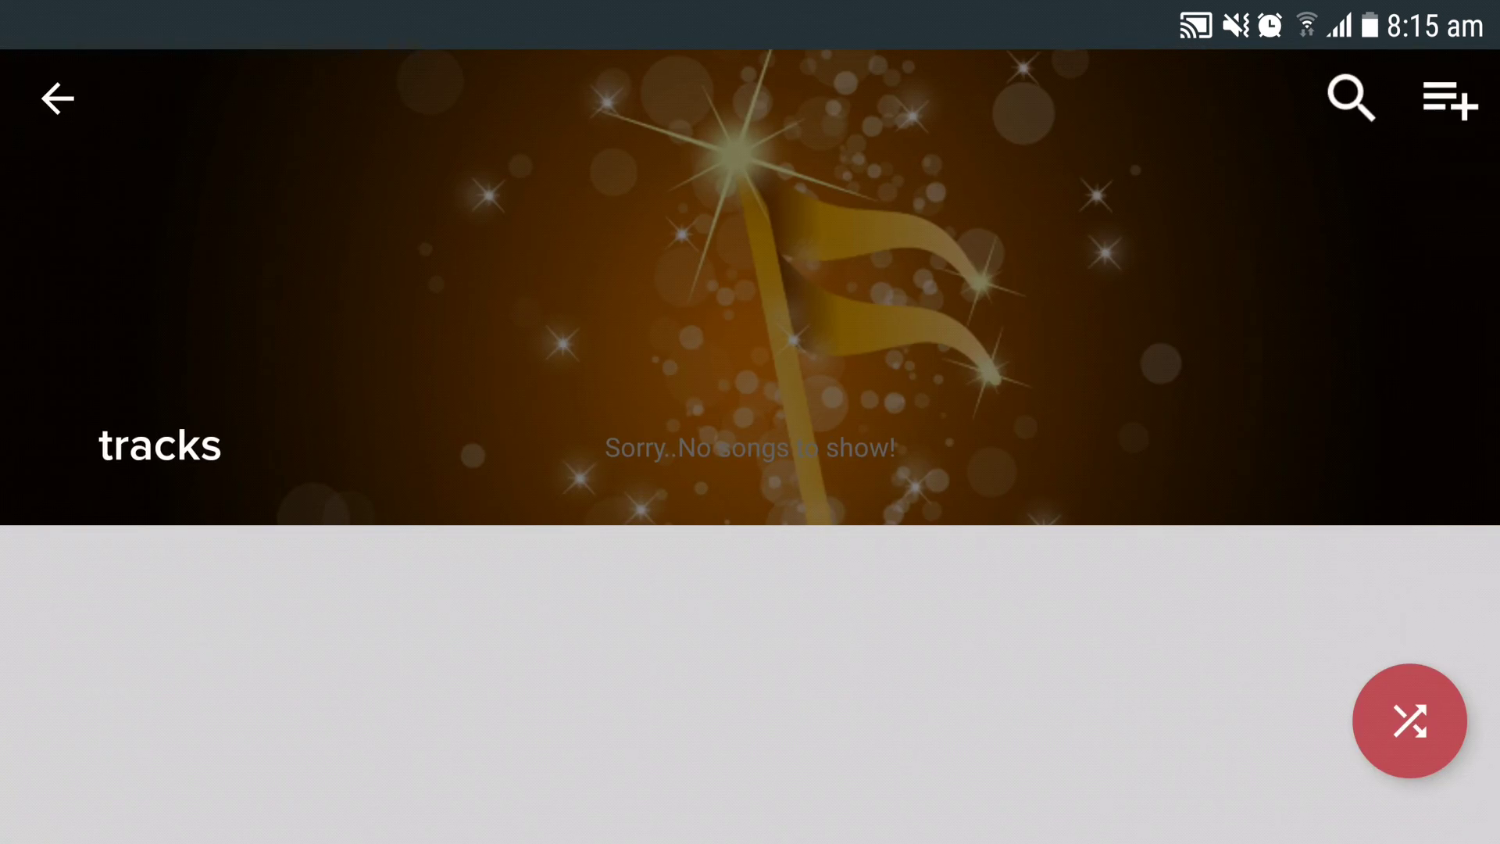